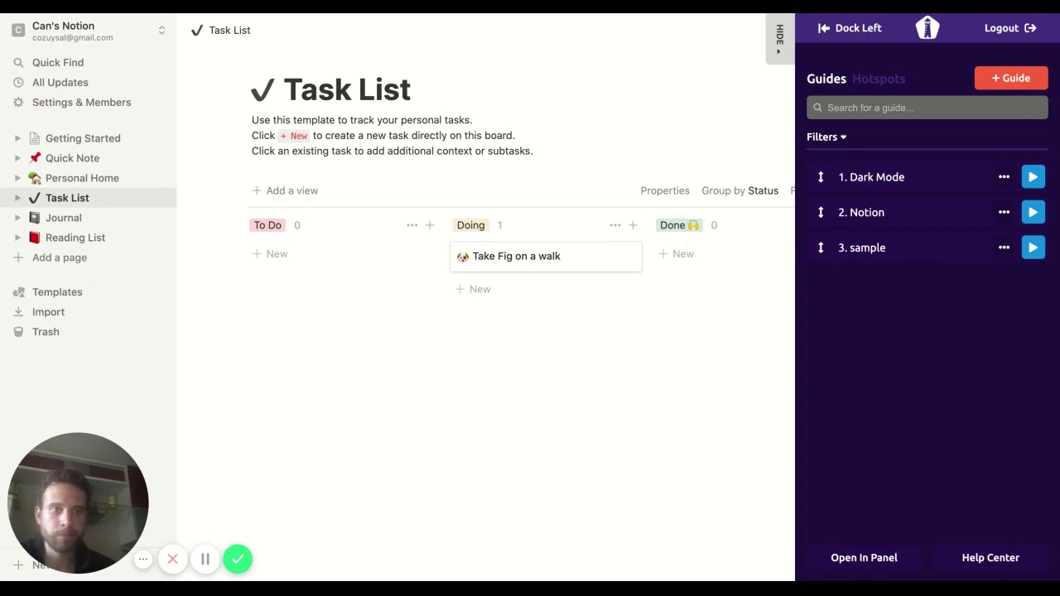
Play the Dark Mode guide through Settings & Members and the Dark mode toggle
left_click(1033, 177)
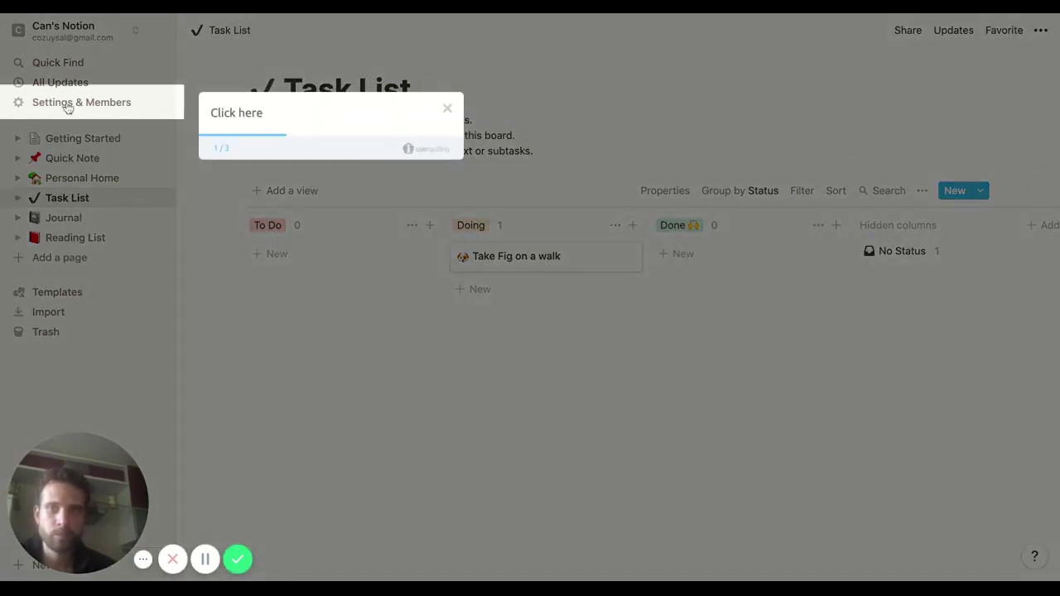
left_click(69, 108)
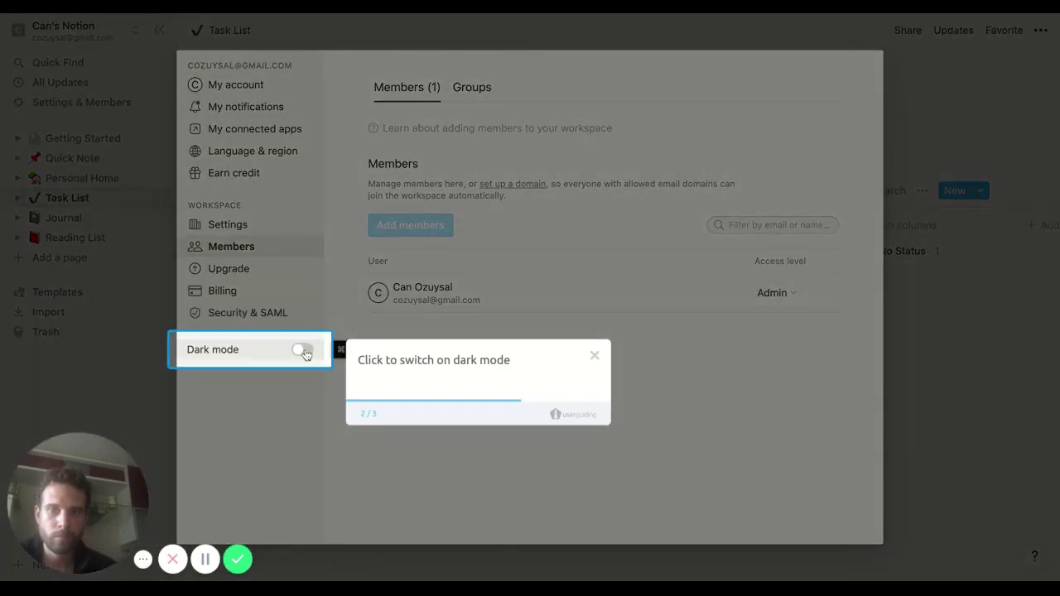
left_click(304, 352)
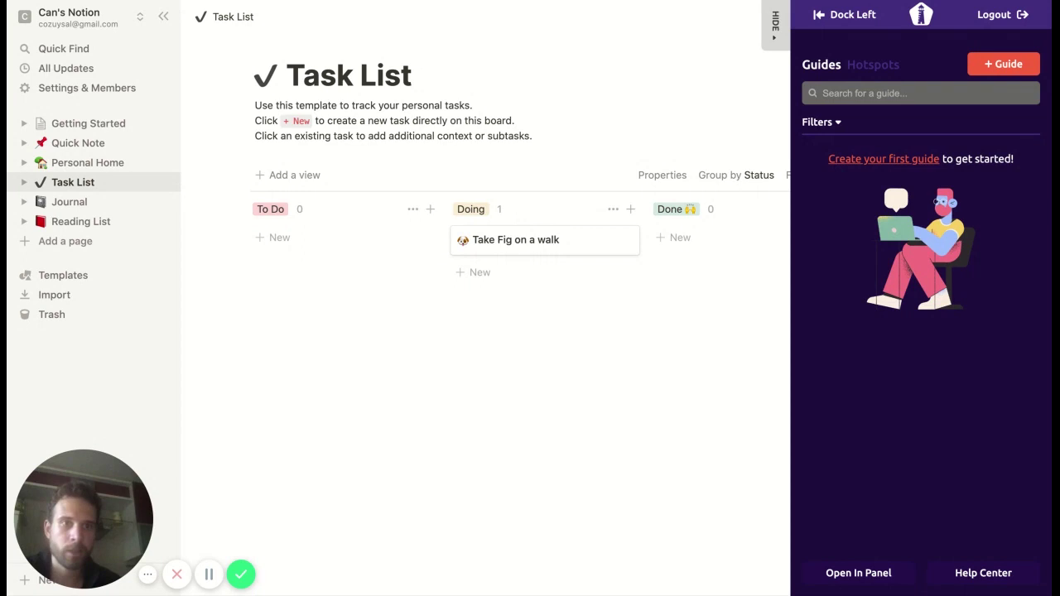
Create a new guide named 'dark mode'
left_click(1012, 66)
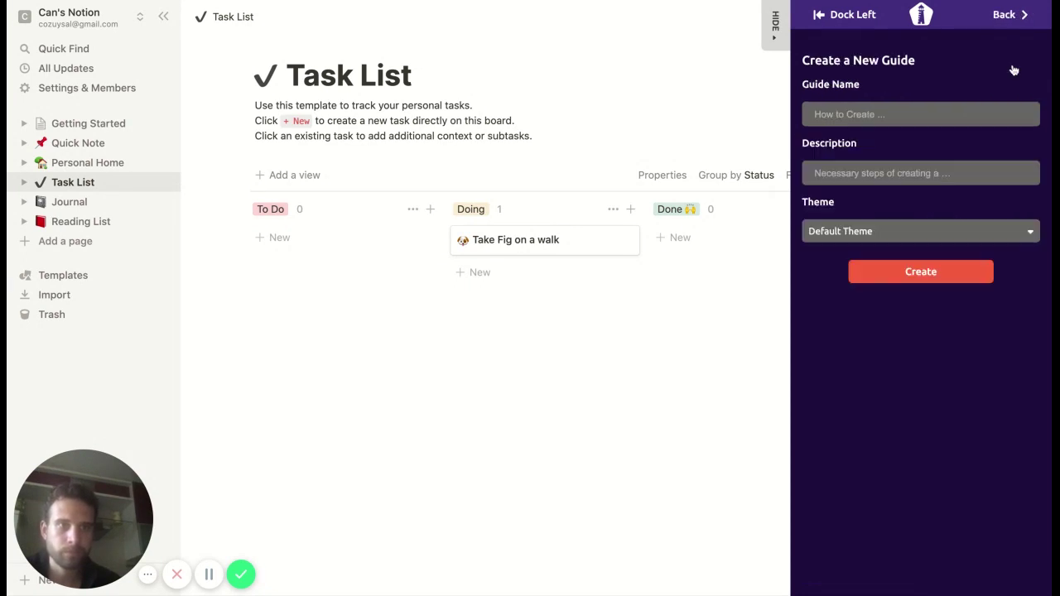
left_click(931, 120)
type("dark mode")
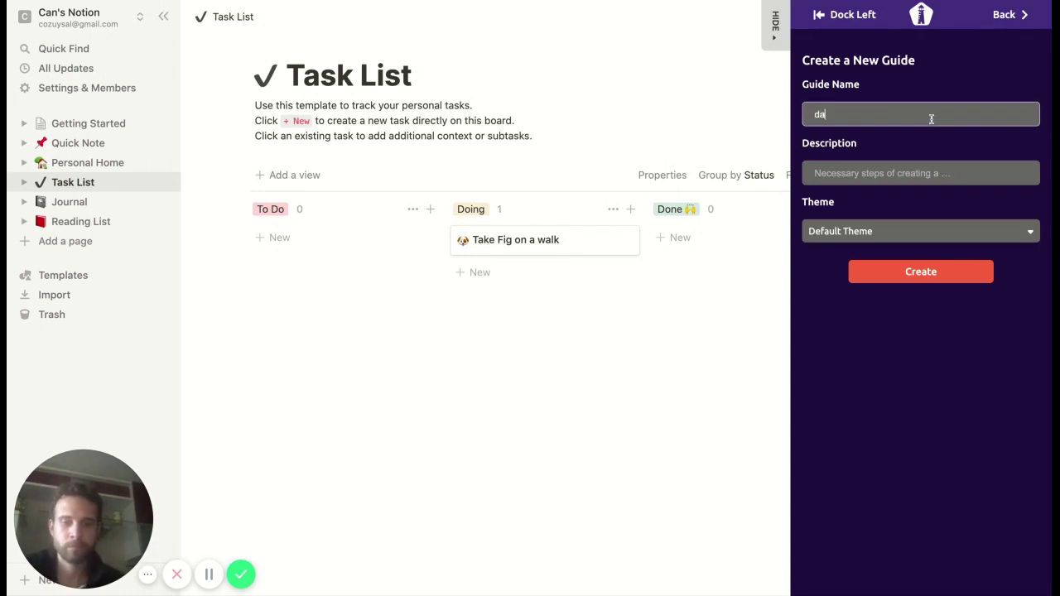
left_click(931, 273)
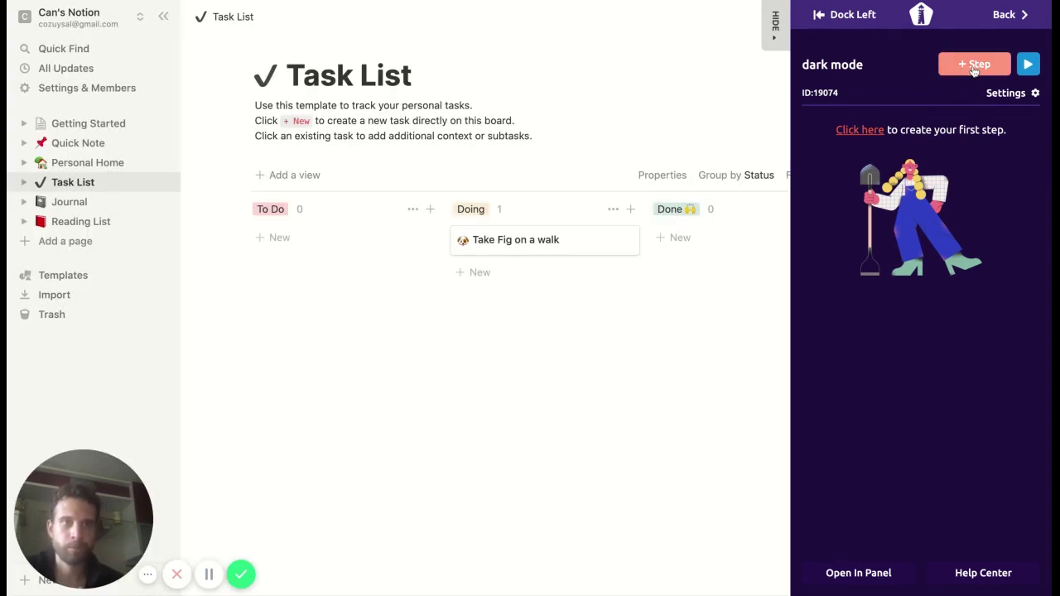
Add a tooltip step from a template, attached to the Settings & Members sidebar item
left_click(974, 66)
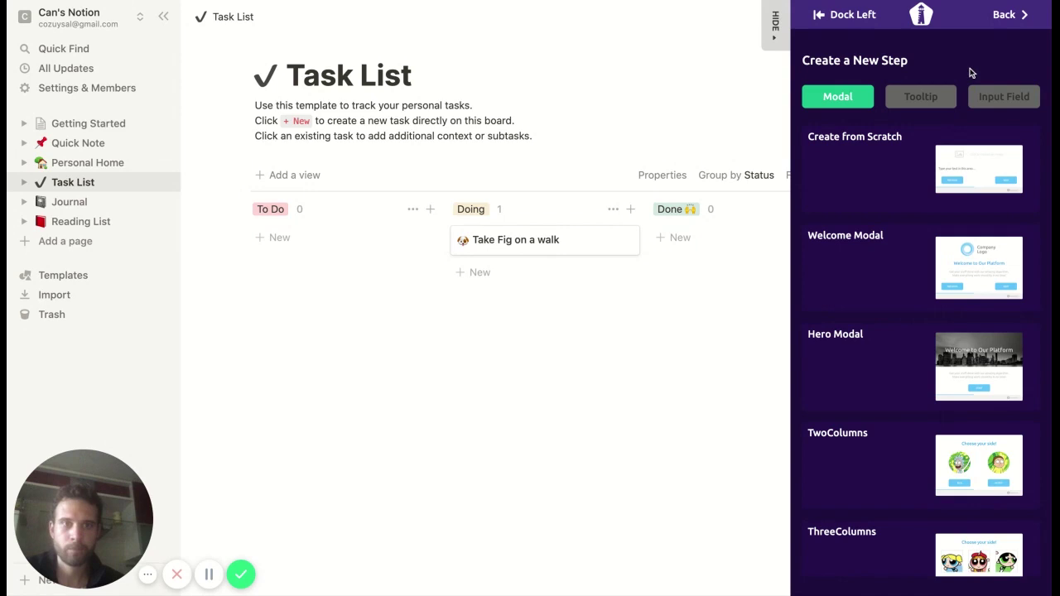
left_click(932, 98)
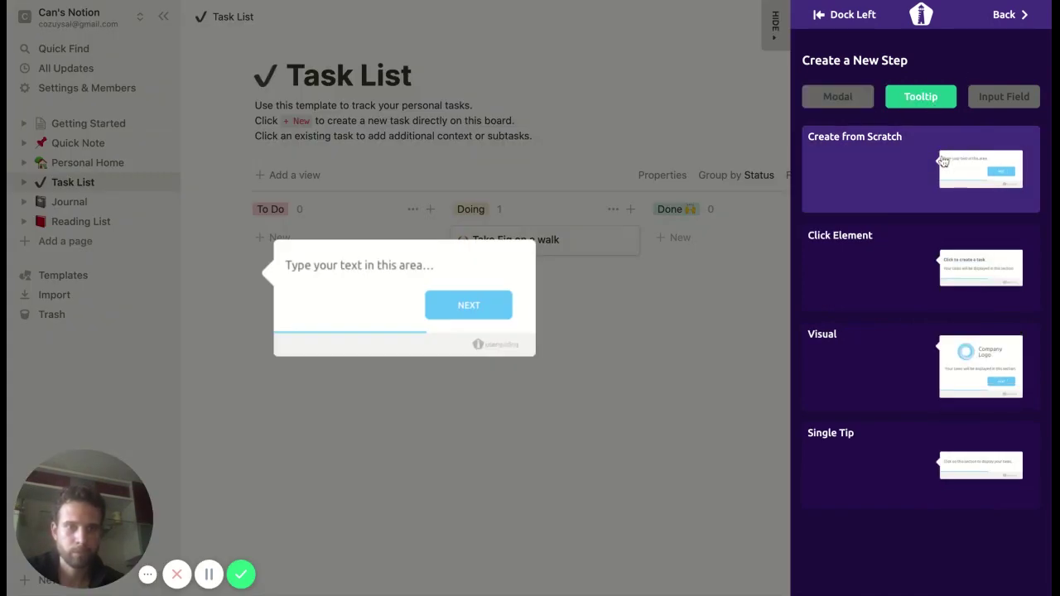
left_click(943, 161)
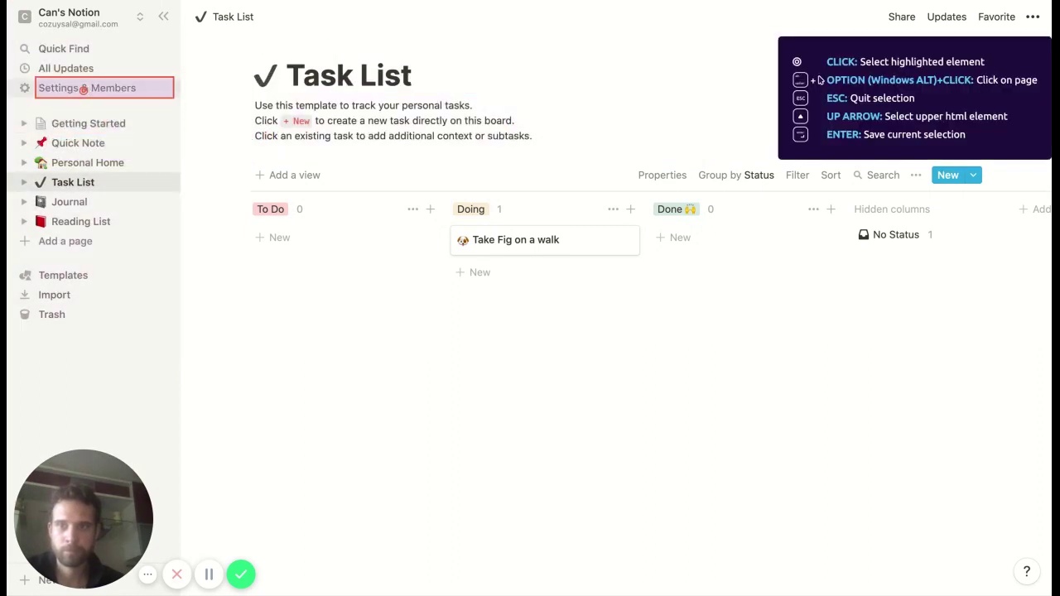
left_click(83, 90)
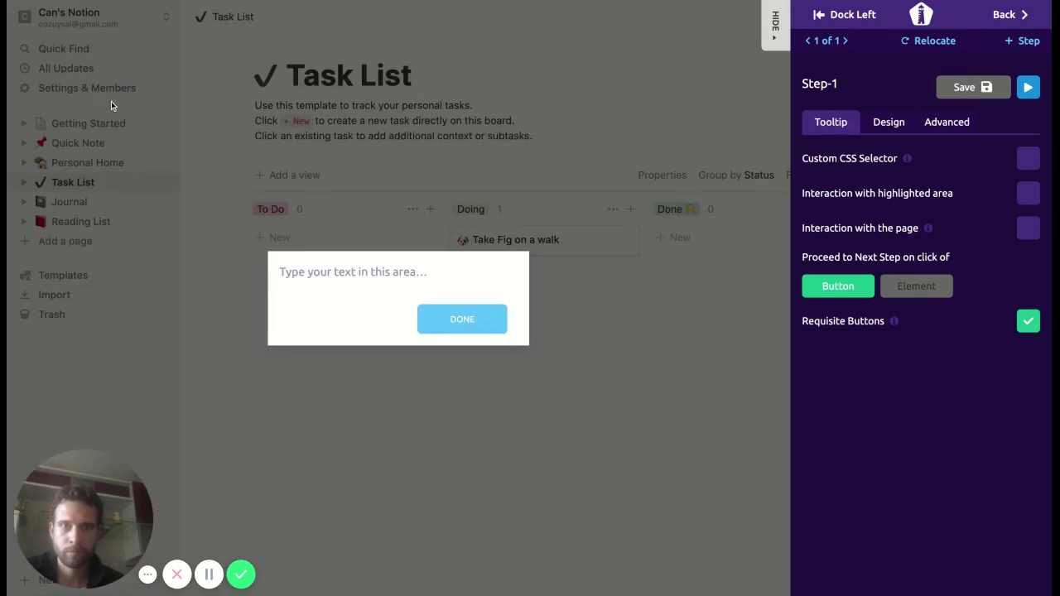
Make Step-1 read 'Click here', proceed on element click, and save it
left_click(352, 273)
type("Click here")
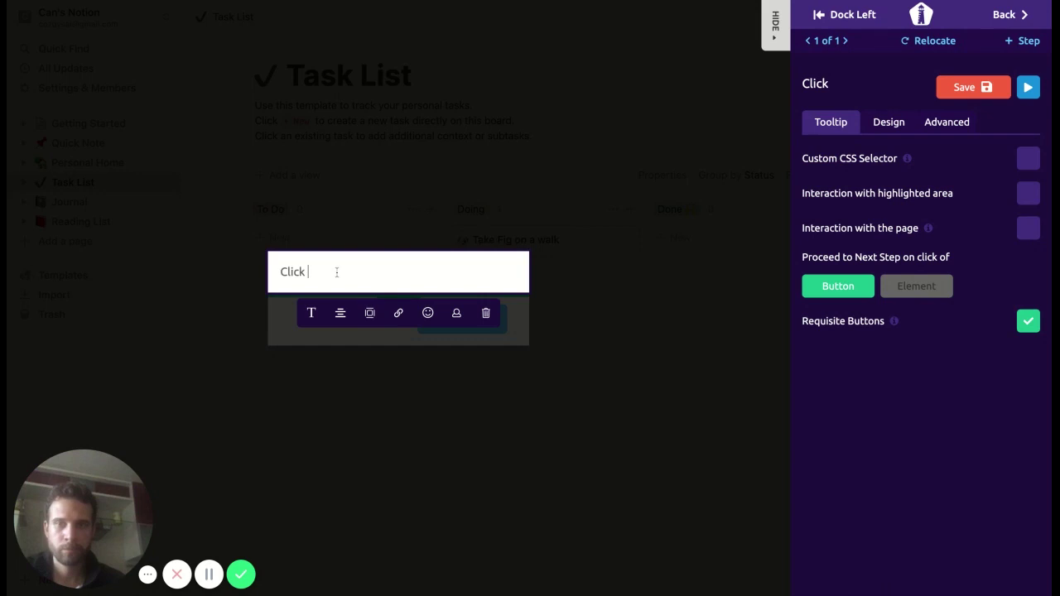
left_click(561, 367)
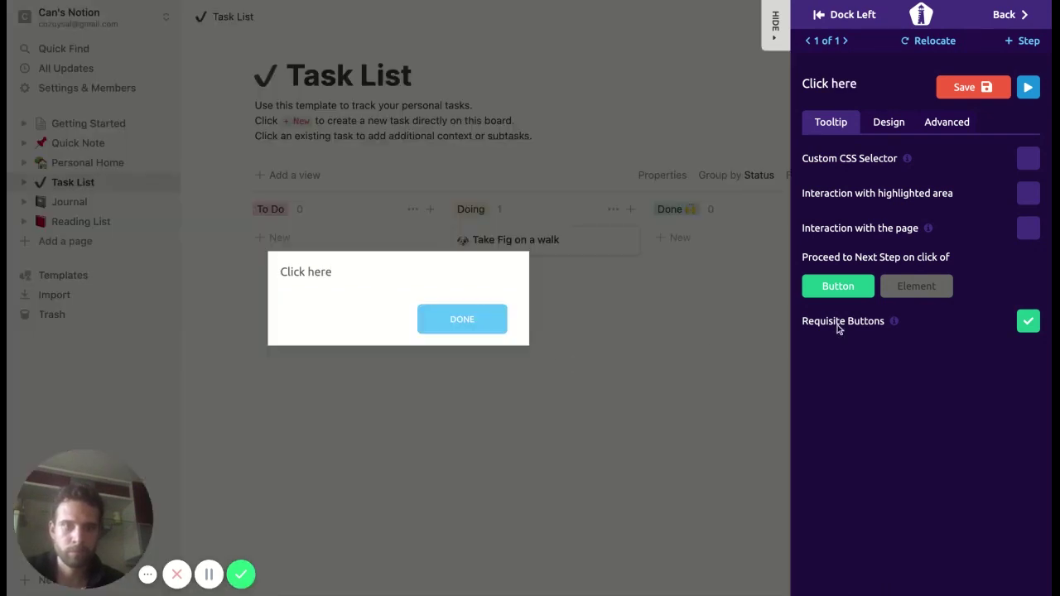
left_click(929, 286)
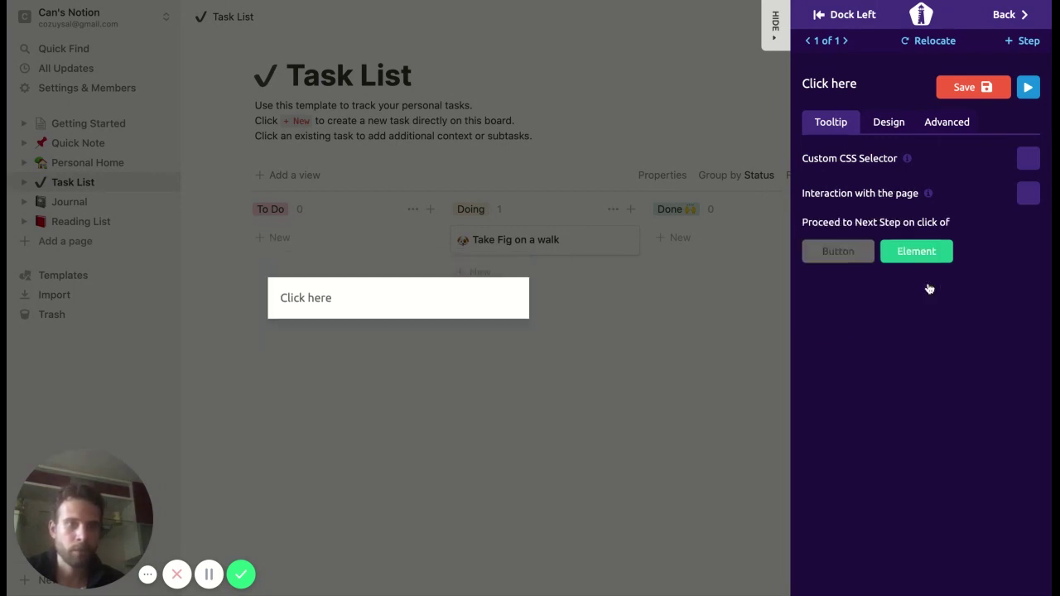
left_click(984, 94)
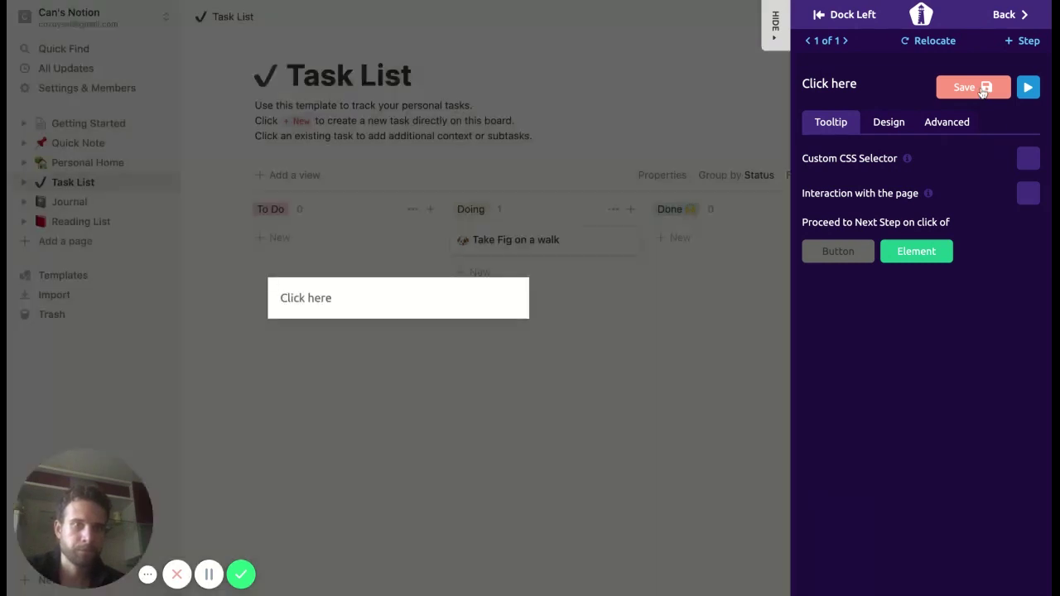
Add a blank tooltip step attached to Notion's Dark mode toggle in Settings & Members
left_click(1025, 41)
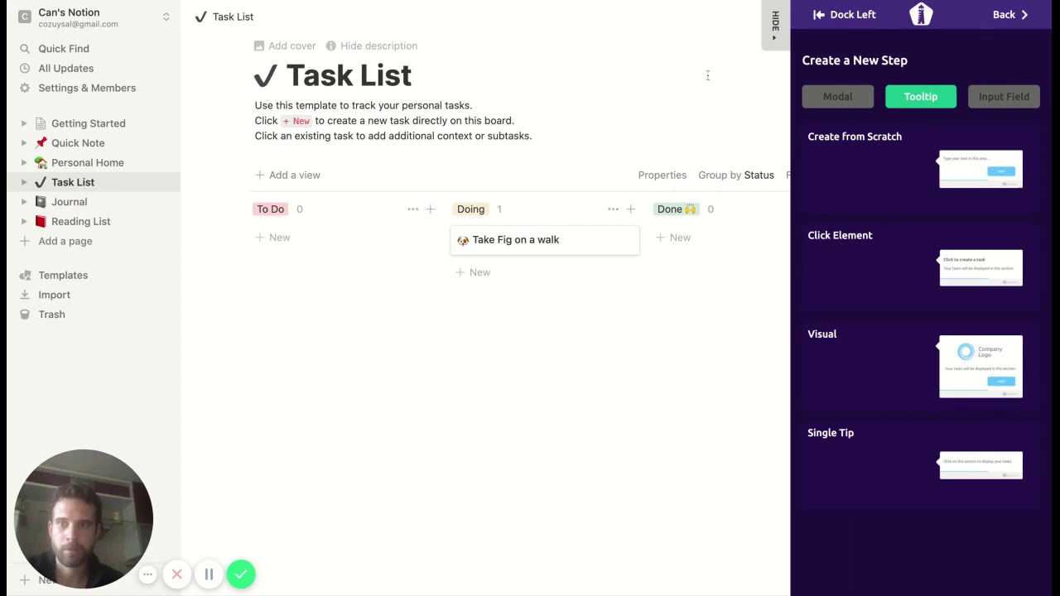
left_click(96, 97)
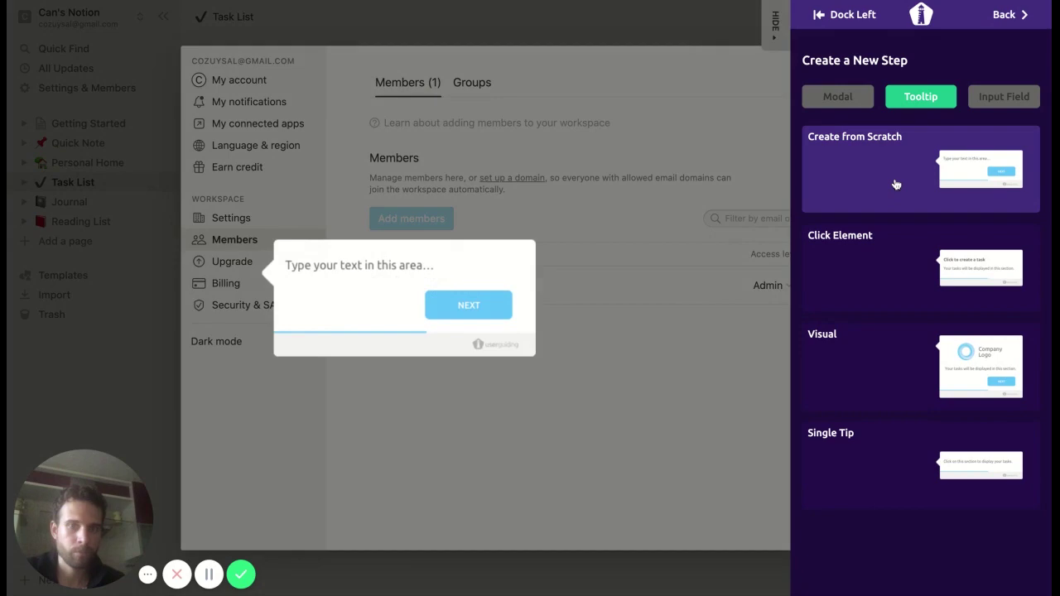
left_click(895, 184)
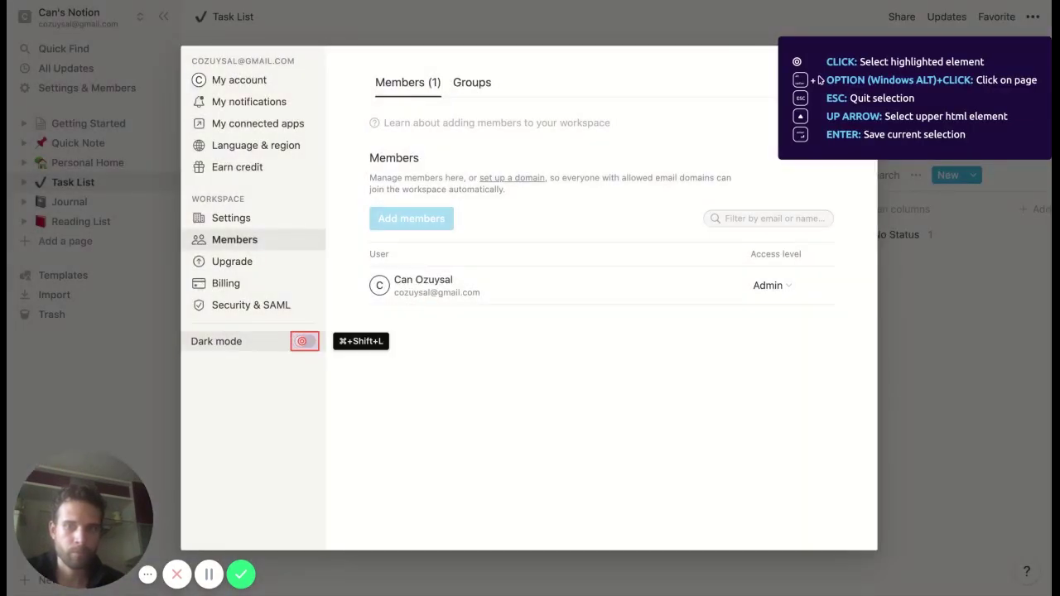
left_click(303, 342)
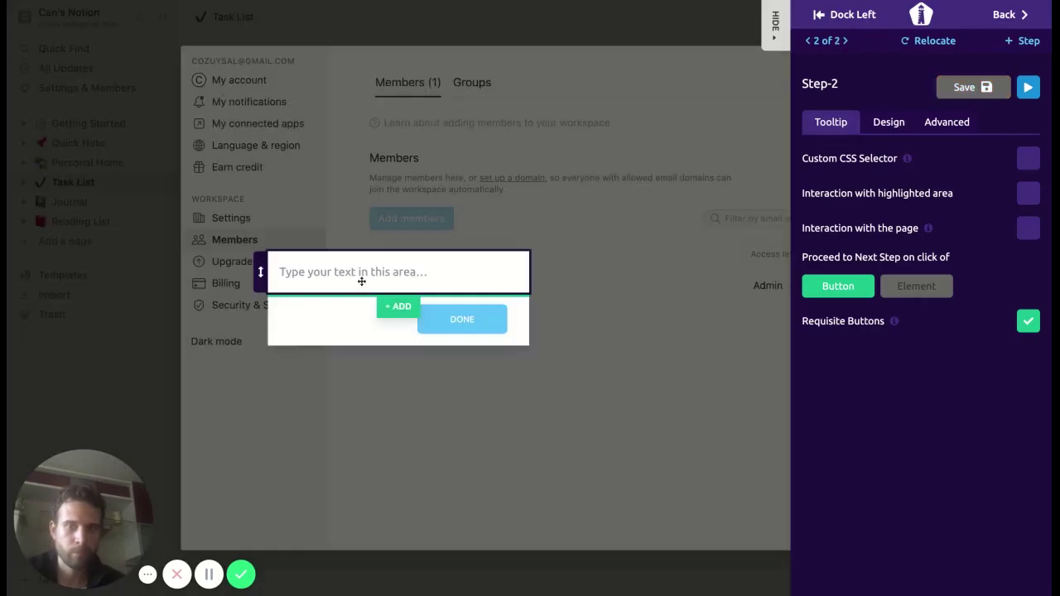
Write 'Click here for the dark mode' as the second tooltip's text
left_click(347, 271)
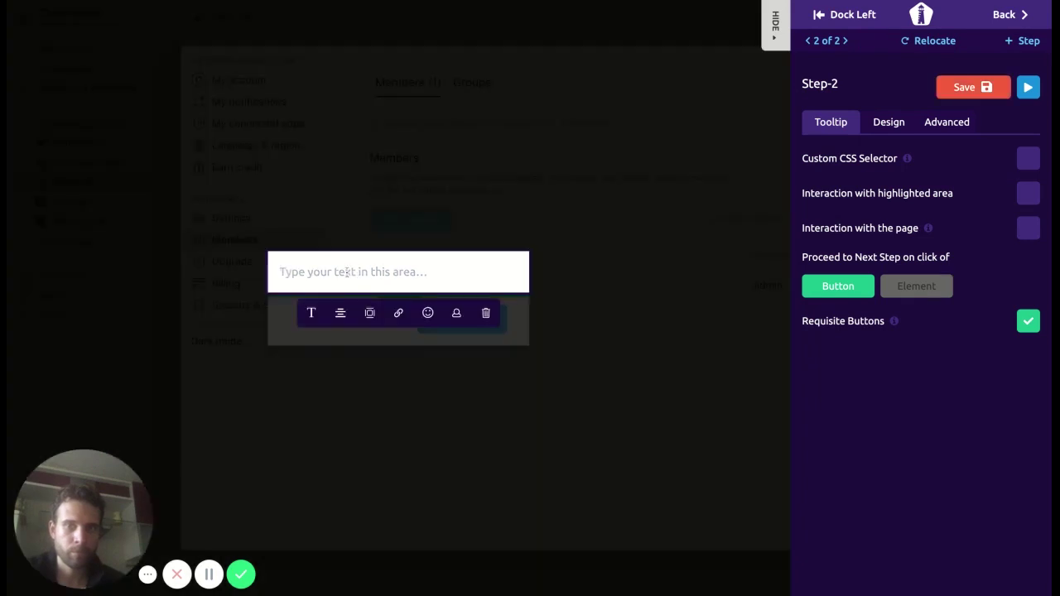
type("cliC")
key("BackSpace")
key("BackSpace")
key("BackSpace")
key("BackSpace")
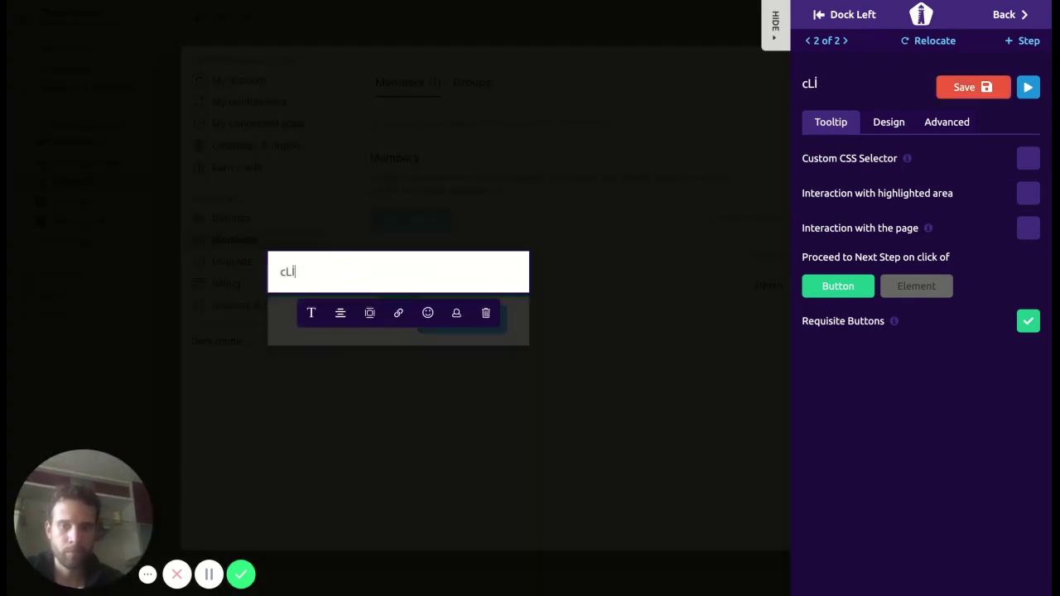
type("Cli")
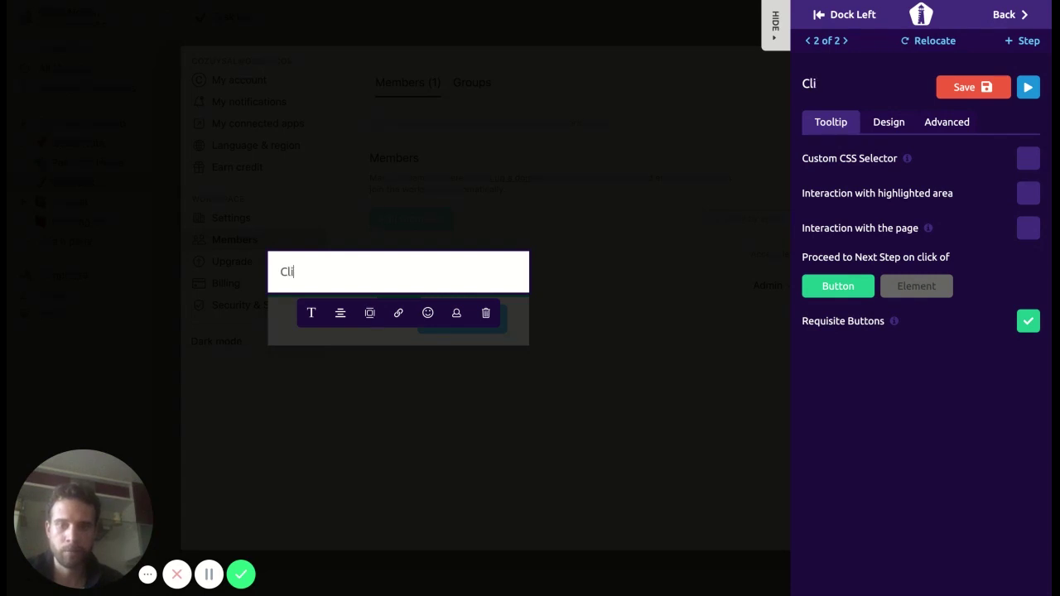
type("ck here fo")
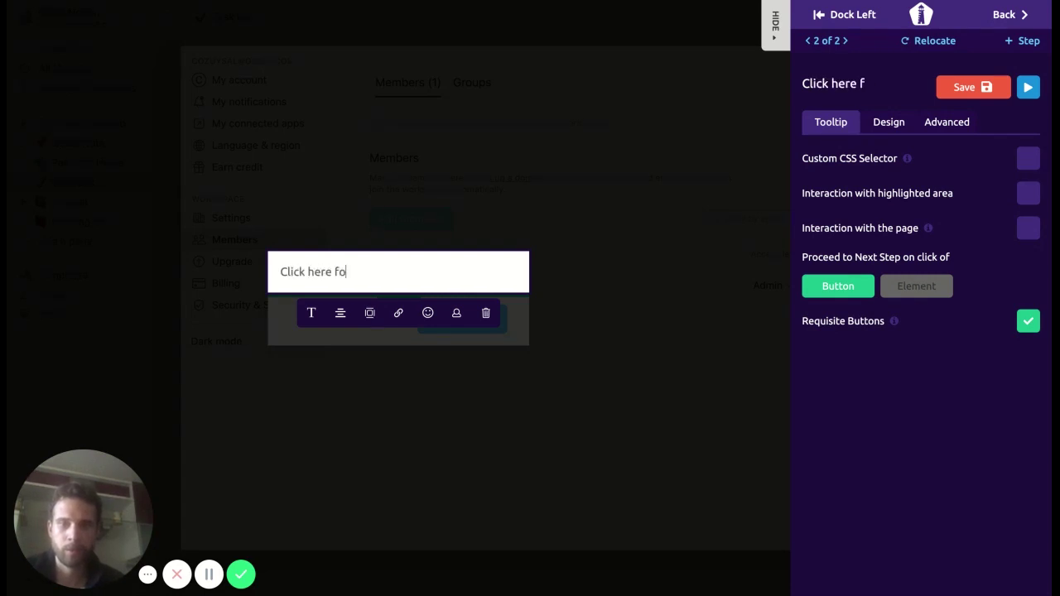
type("r the dark mode")
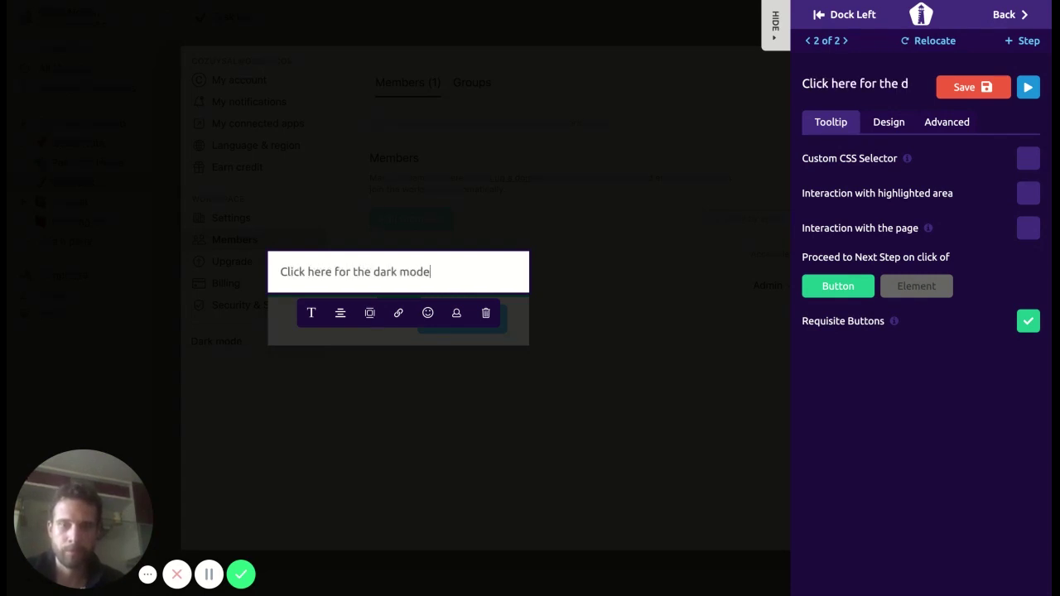
left_click(428, 377)
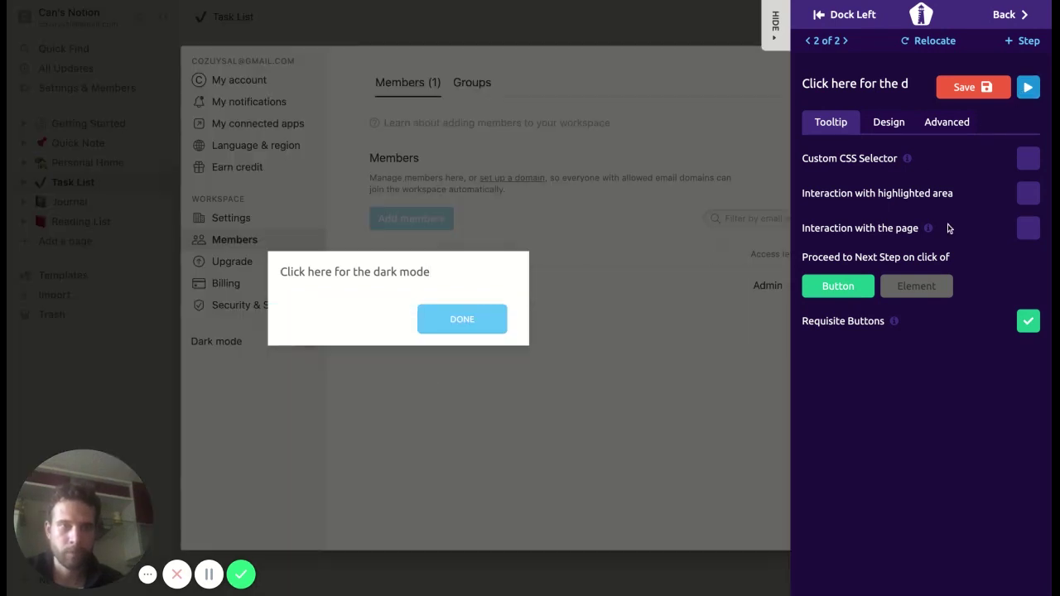
Set Step-2 to proceed when its element is clicked and save it
left_click(924, 287)
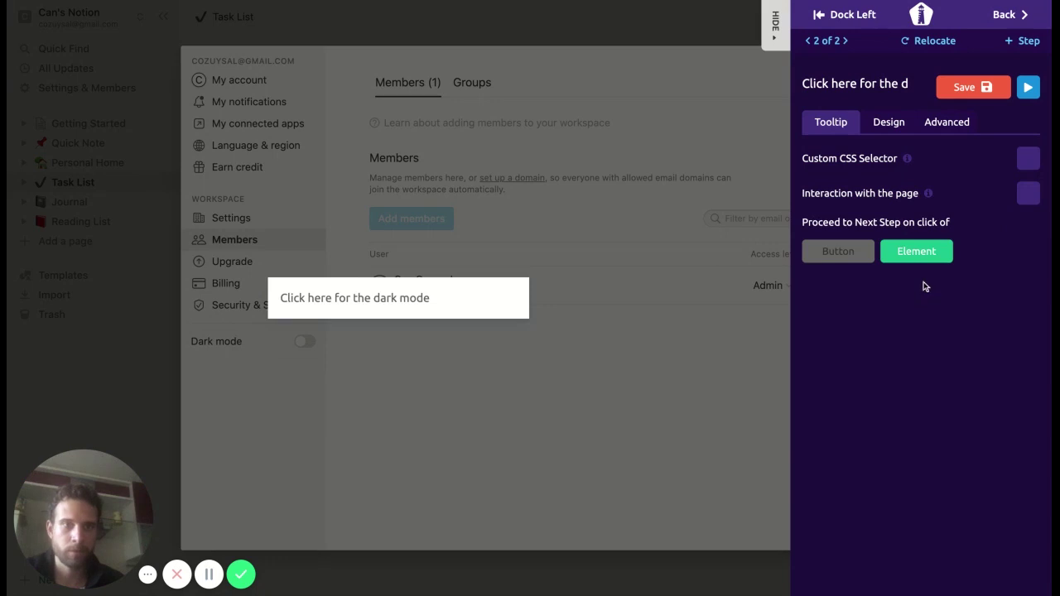
left_click(1000, 98)
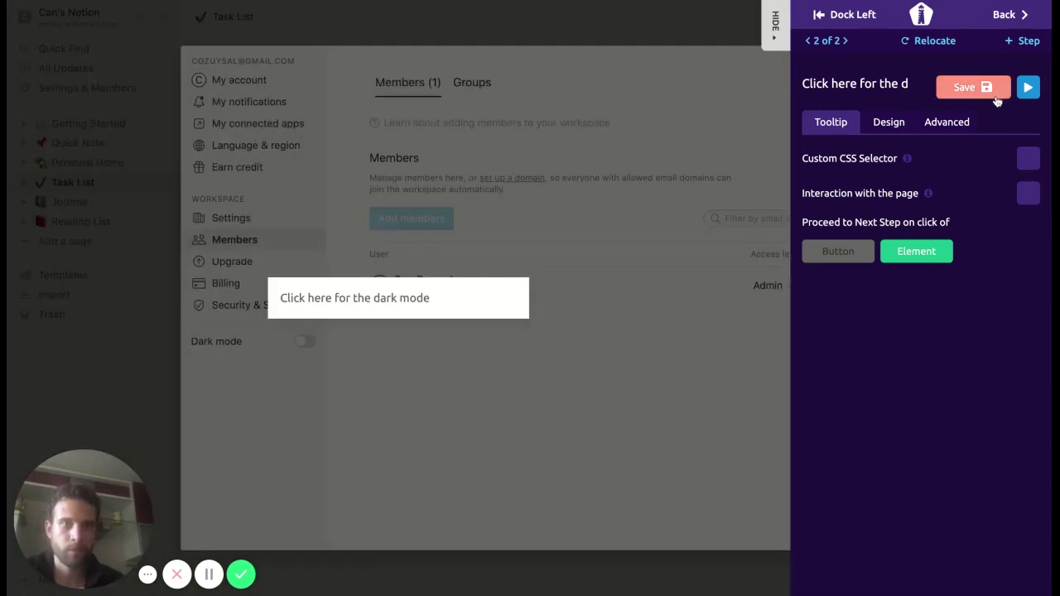
left_click(1031, 42)
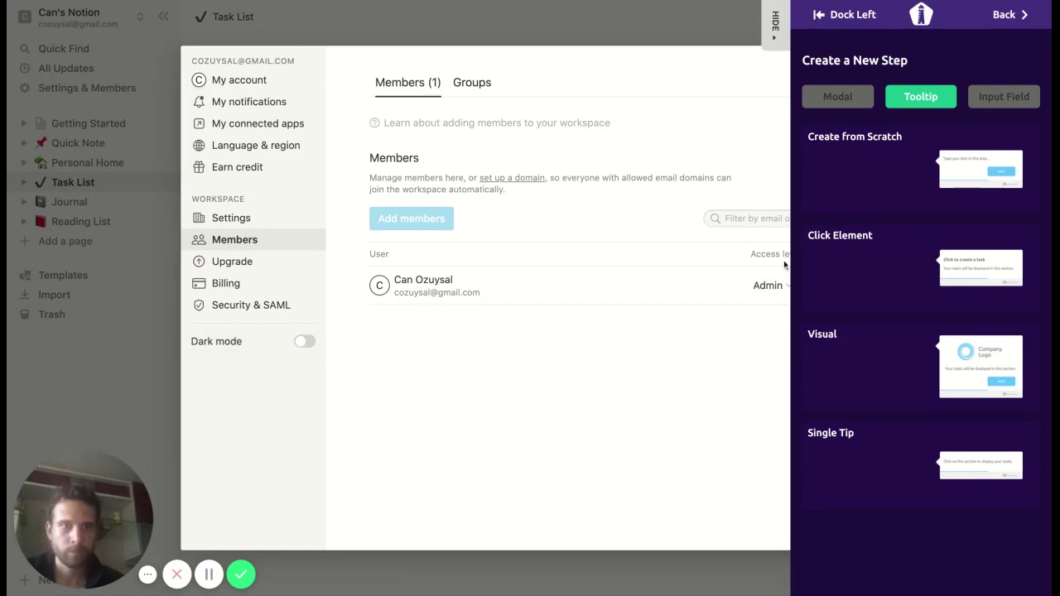
Add a Welcome Modal template as the third step
left_click(845, 100)
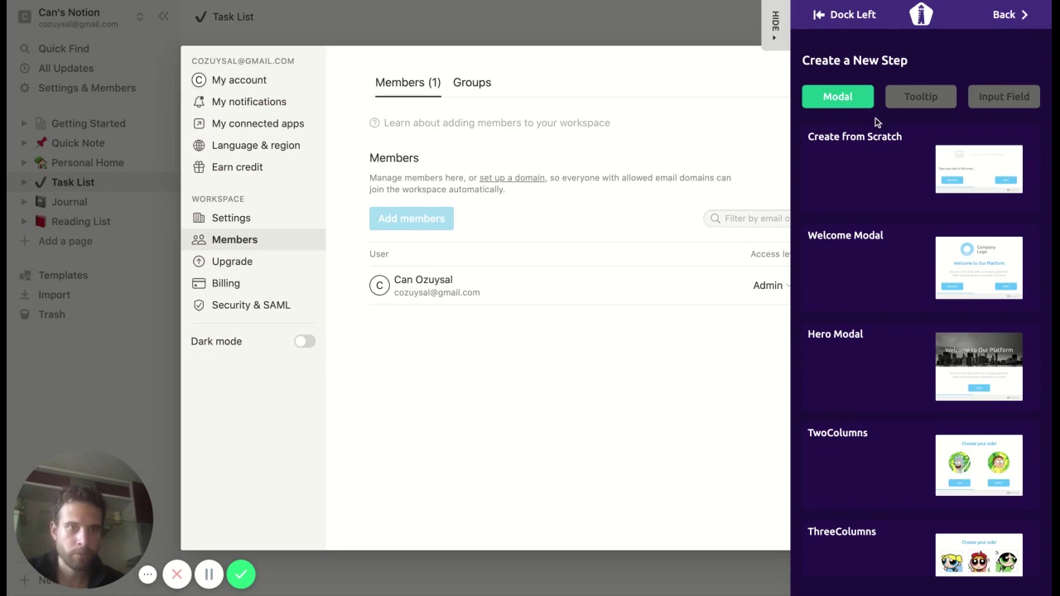
left_click(951, 284)
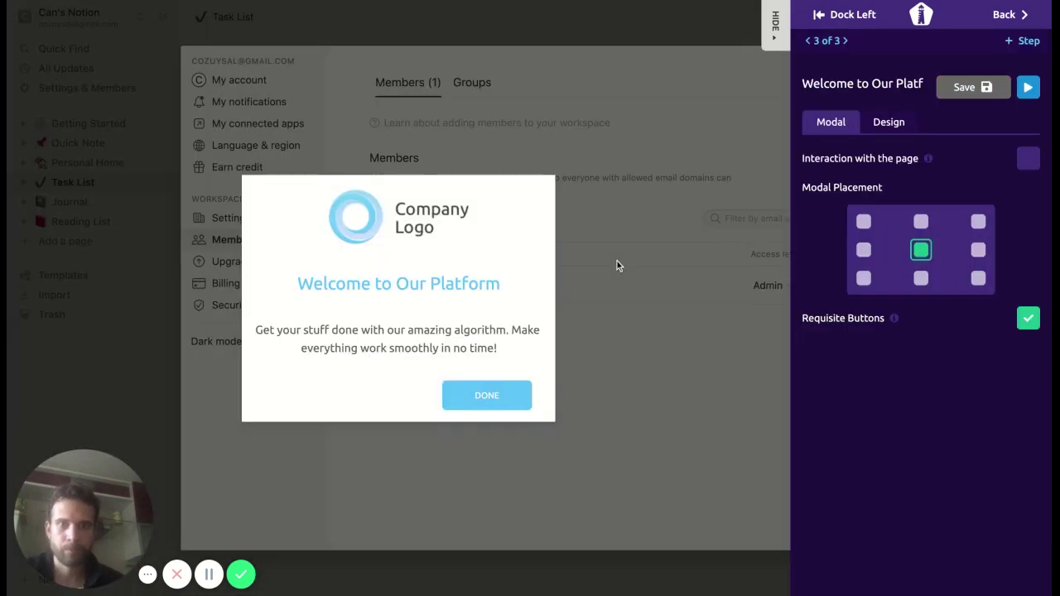
Delete the modal's company logo and 'Welcome to Our Platform' heading blocks
mouse_move(410, 224)
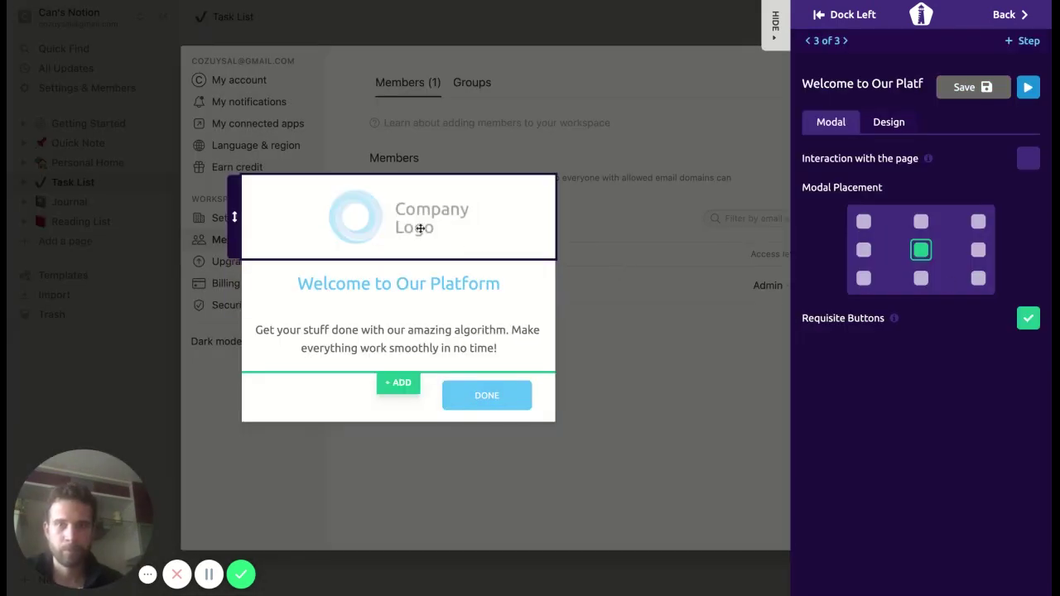
left_click(409, 222)
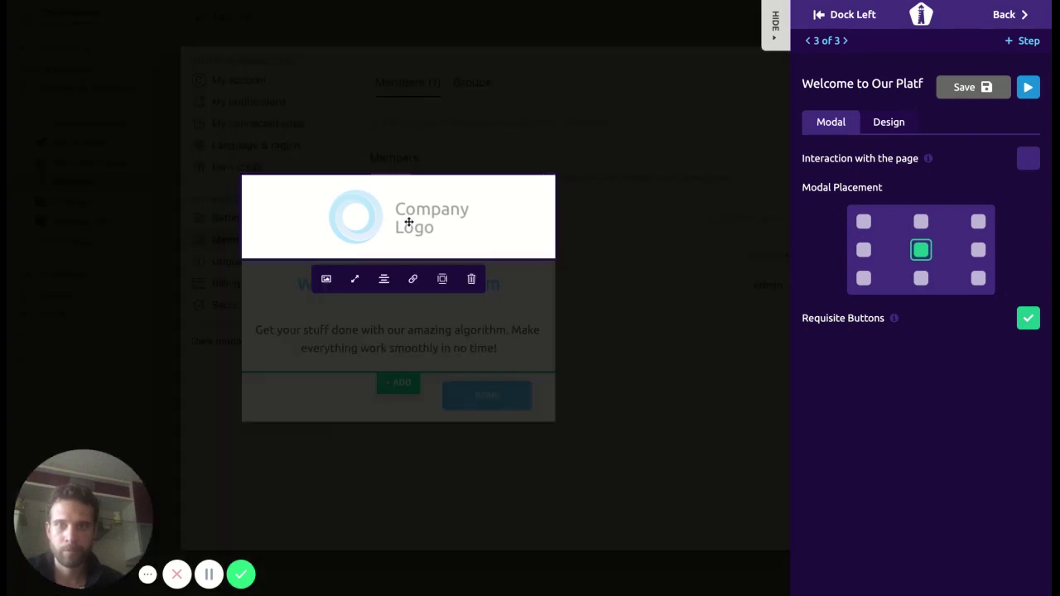
left_click(471, 280)
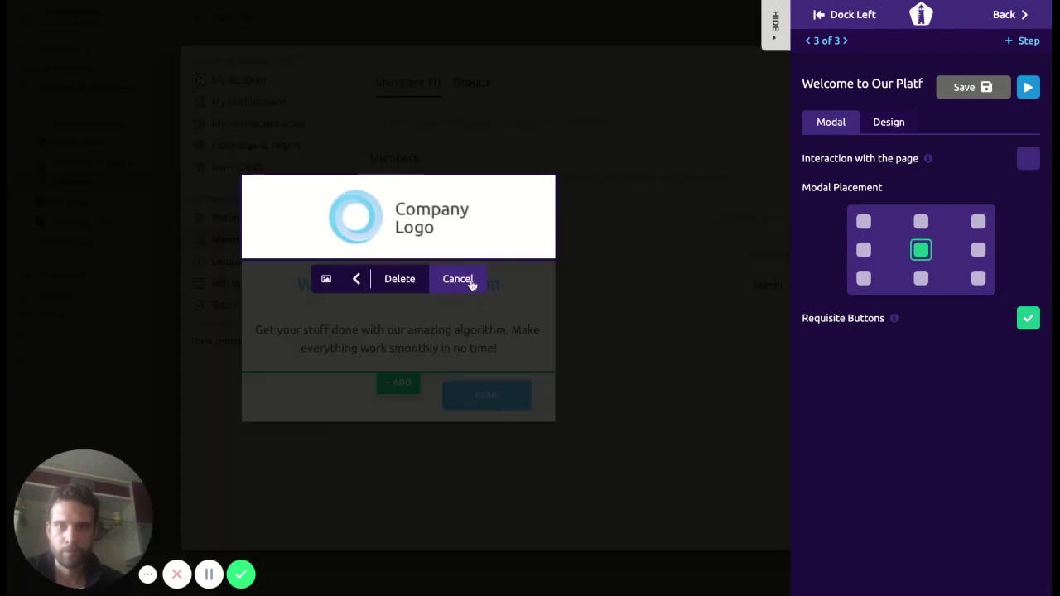
left_click(394, 279)
left_click(383, 248)
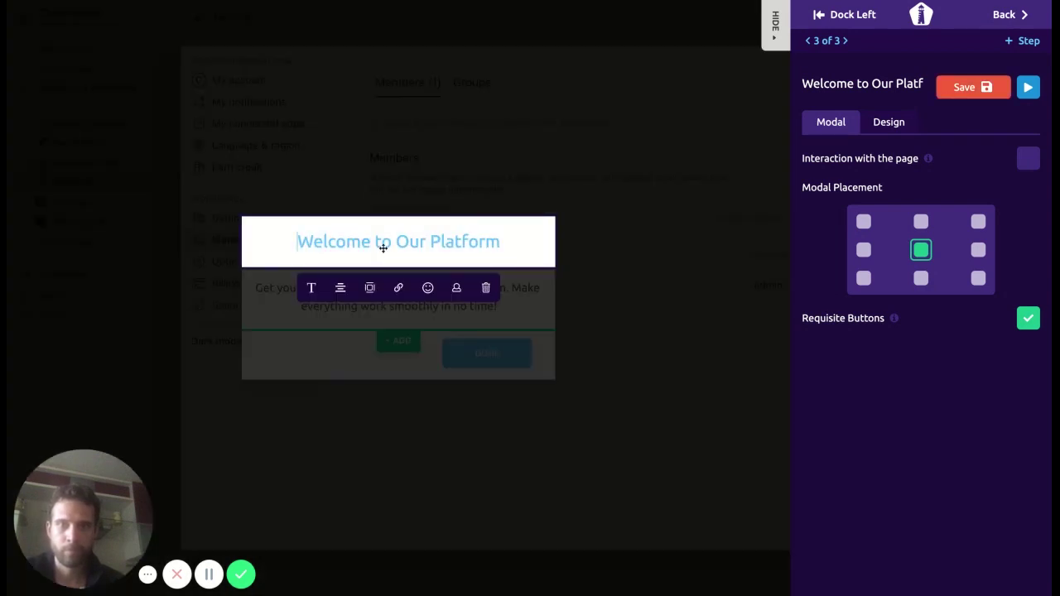
left_click(486, 292)
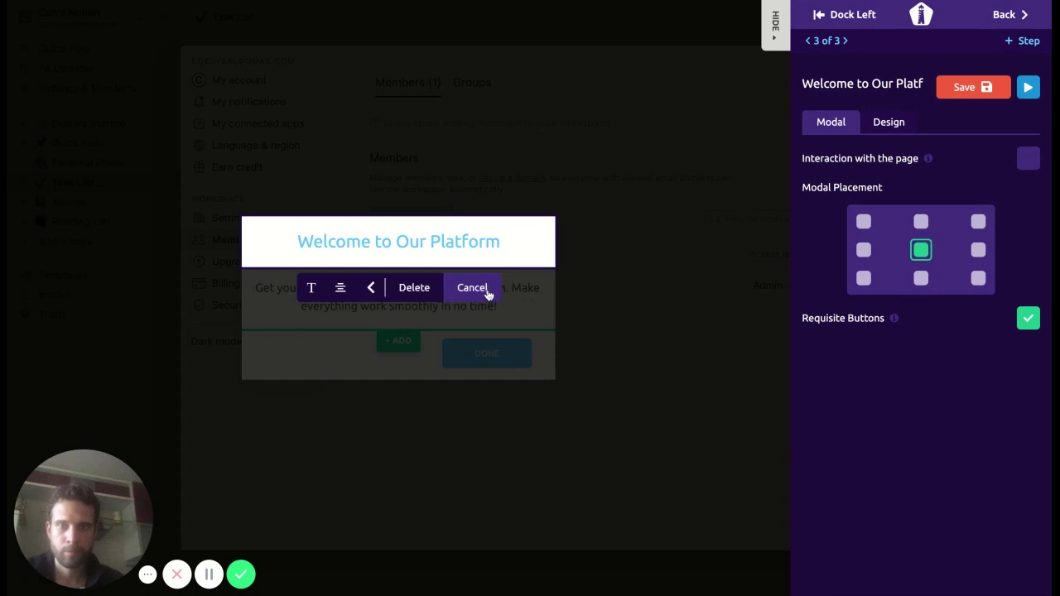
left_click(427, 290)
Replace the modal body text with 'Feel the power of the dark side!!!!'
left_click(409, 273)
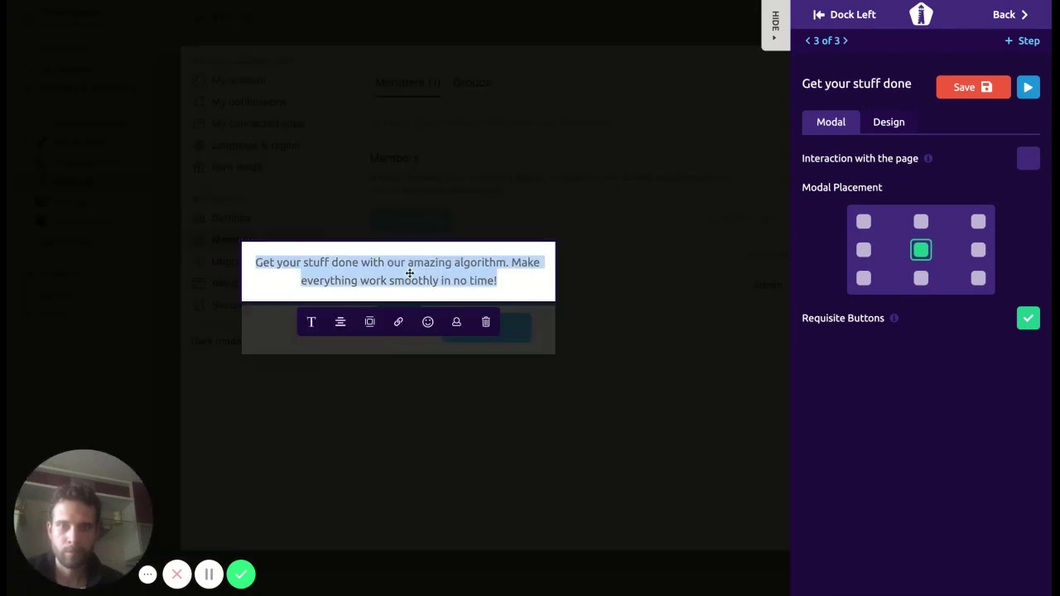
type("Fell")
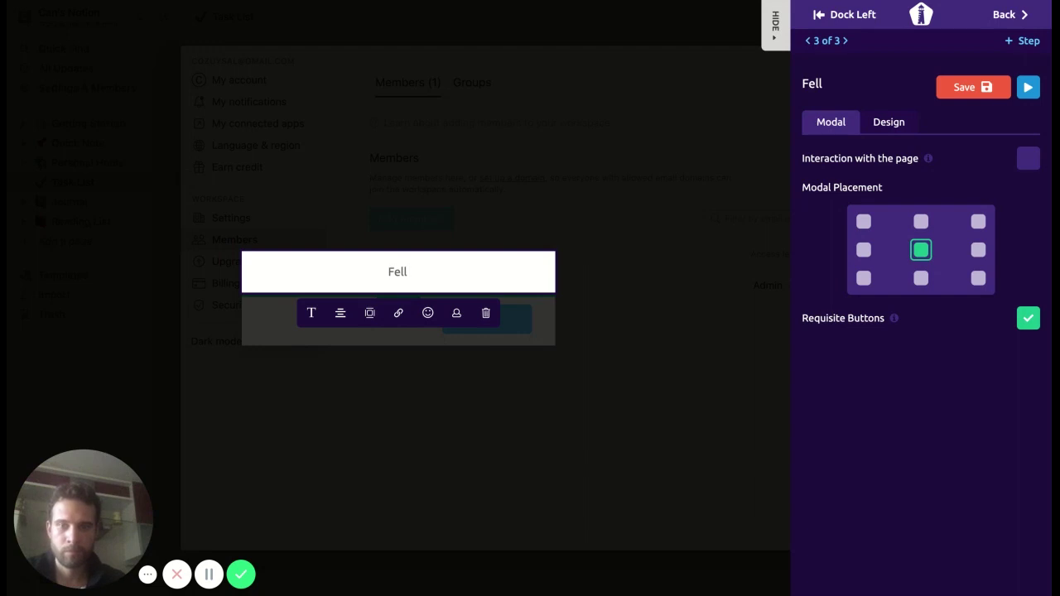
key("BackSpace")
key("BackSpace")
type("el the power of ")
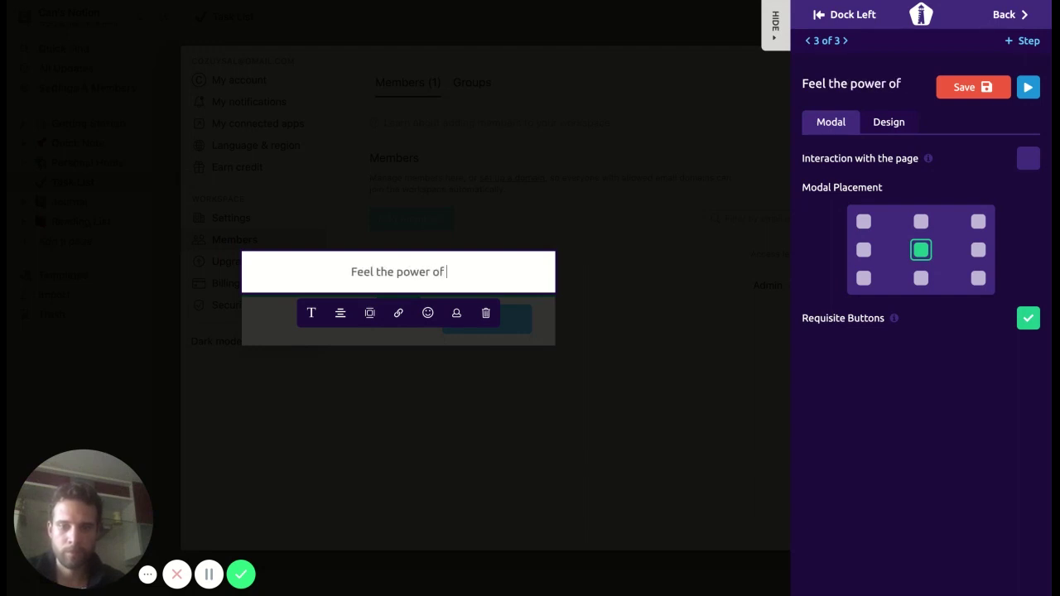
type("the dark side!!!!")
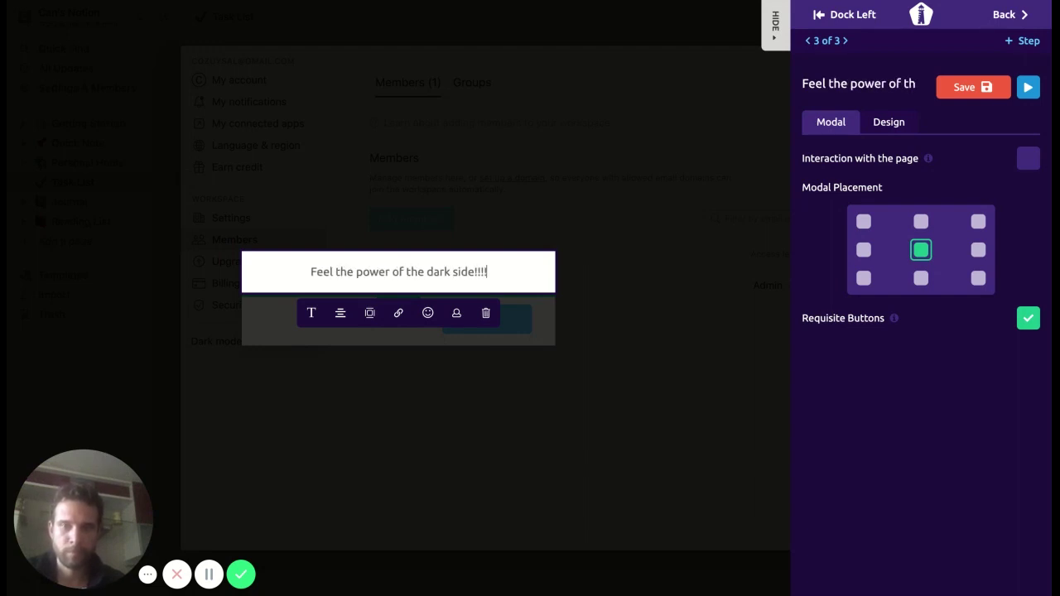
key("Return")
left_click(563, 326)
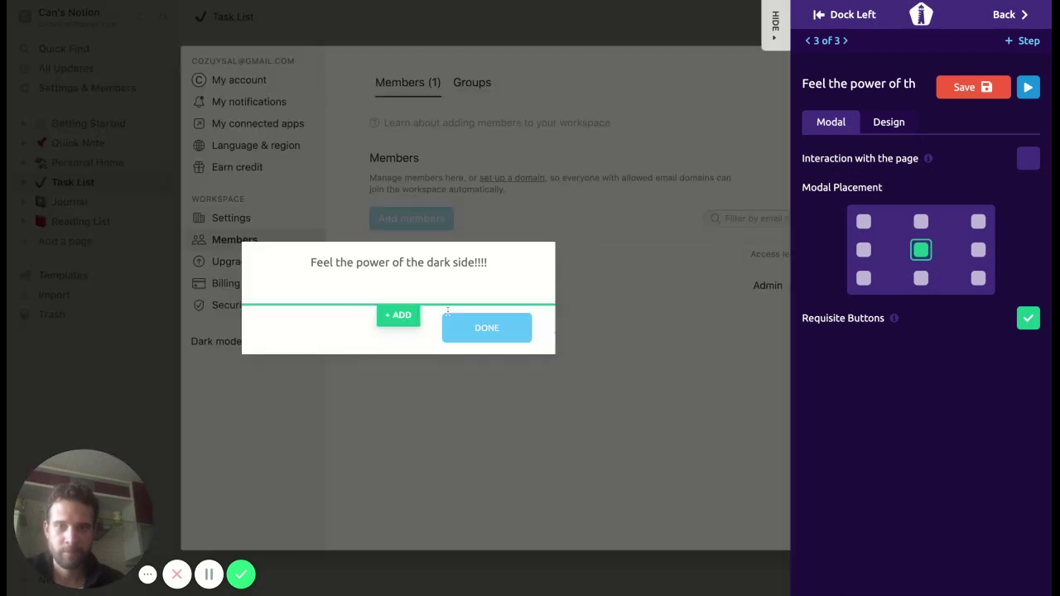
Add an image block with the Darth Vader GIF below the modal text
left_click(391, 322)
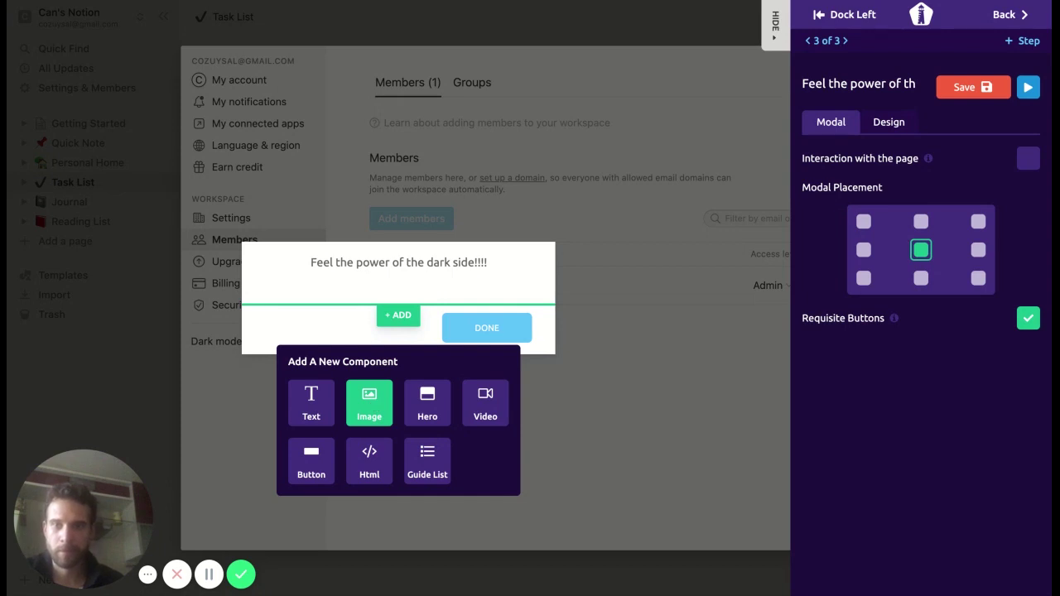
left_click(369, 403)
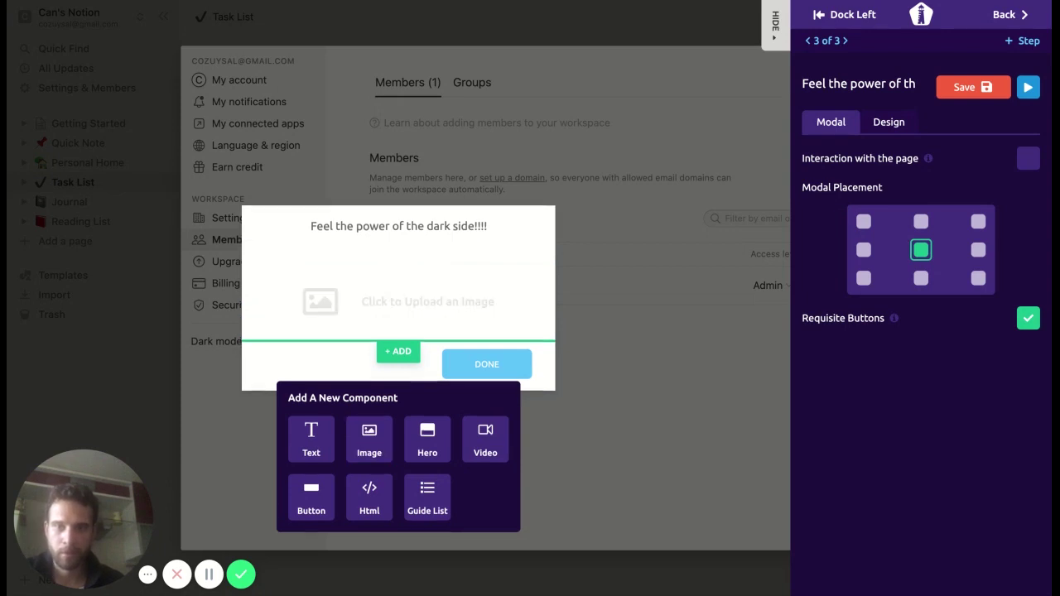
left_click(379, 303)
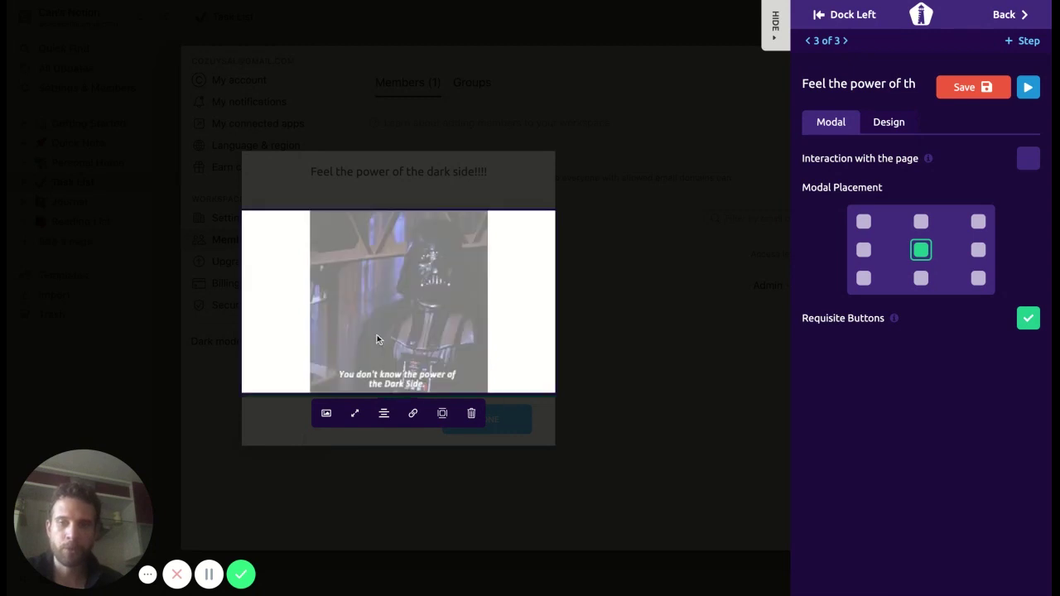
left_click(292, 428)
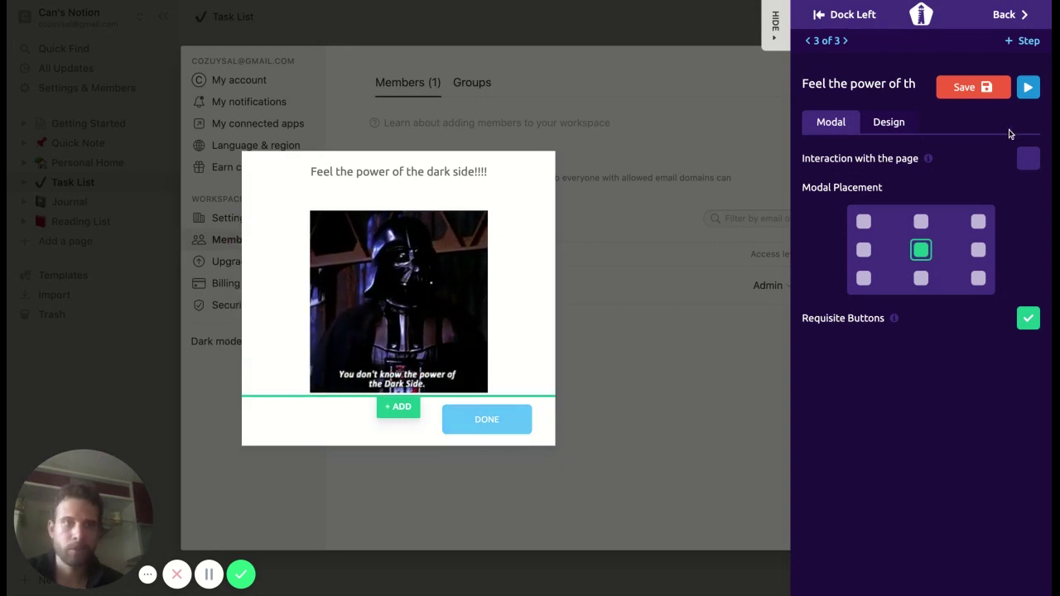
left_click(1028, 88)
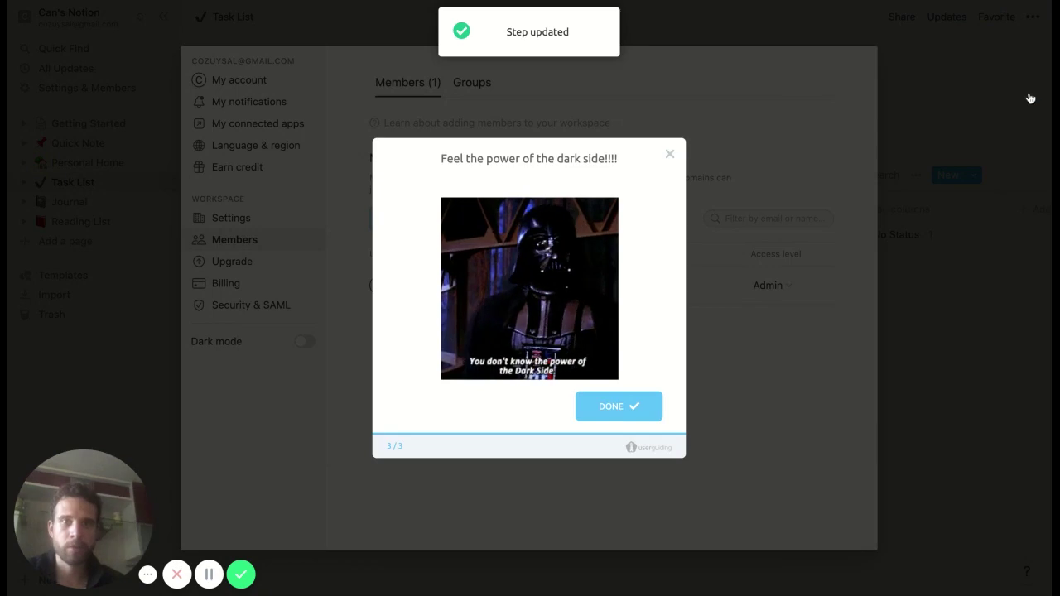